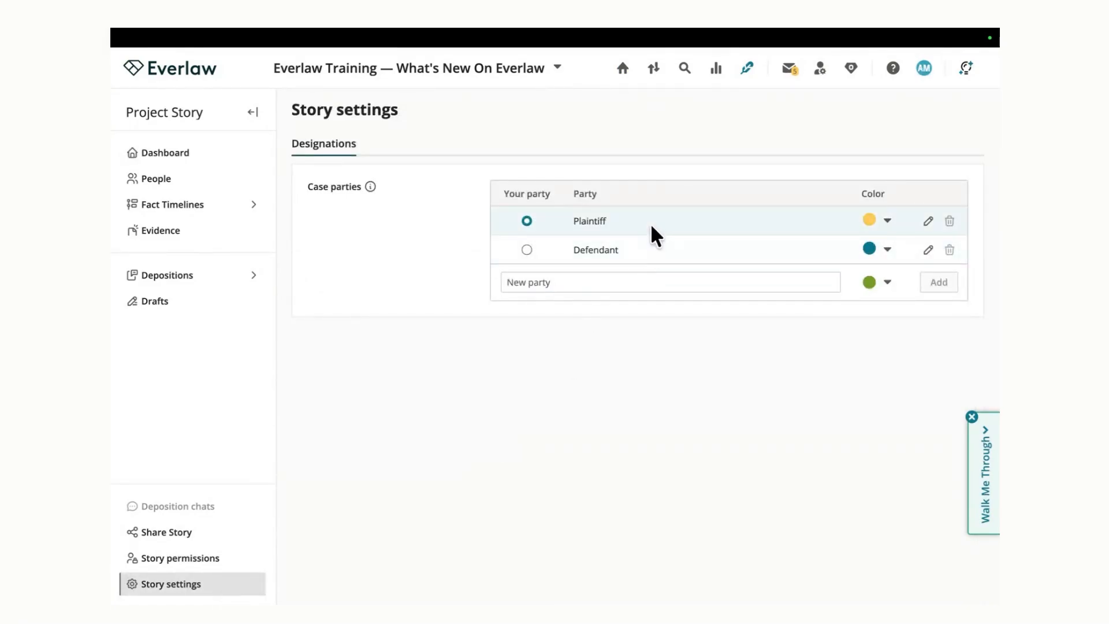
# Step: Change the Defendant party's designation color to pink in the case parties settings
pyautogui.click(620, 283)
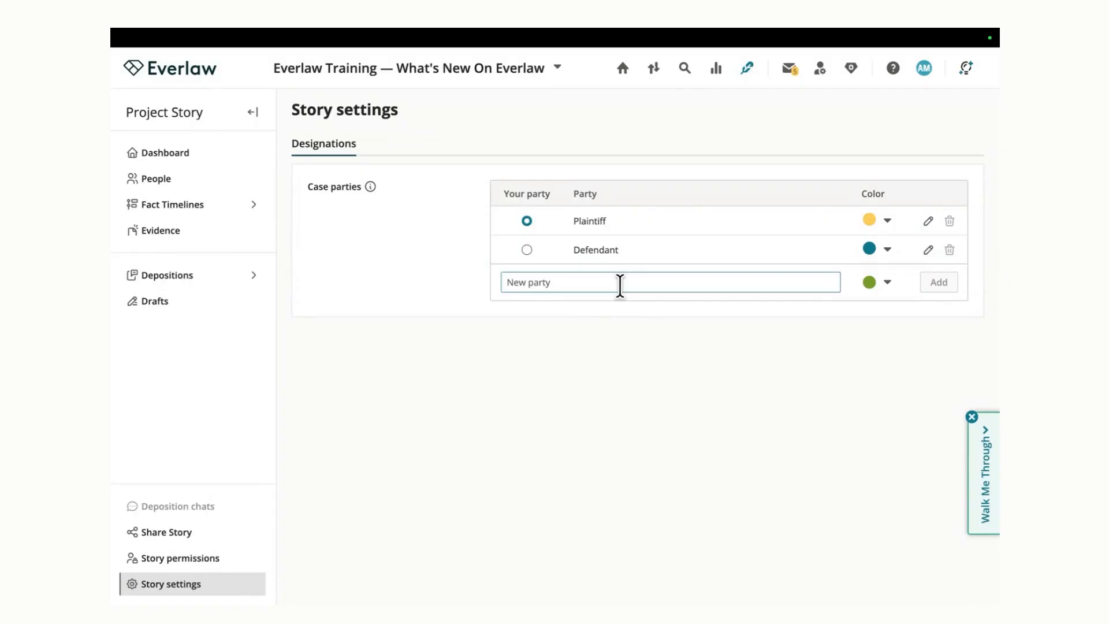
pyautogui.click(718, 326)
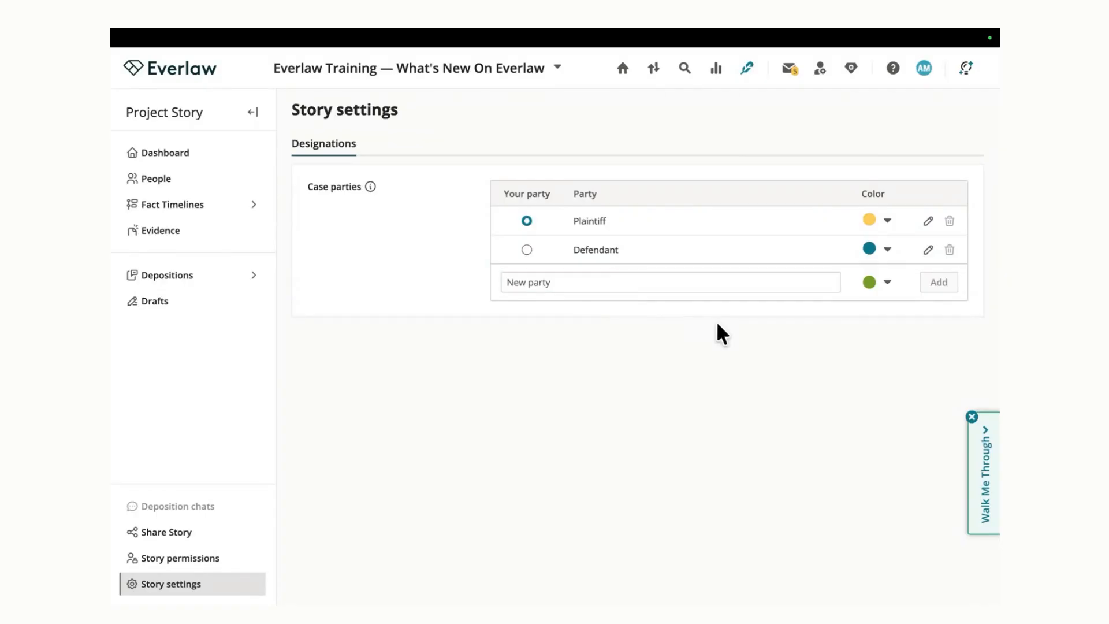
pyautogui.click(888, 250)
pyautogui.click(898, 329)
# Step: Open the Paige Deposition transcript and turn on designation mode for Plaintiff affirmative designations
pyautogui.click(208, 283)
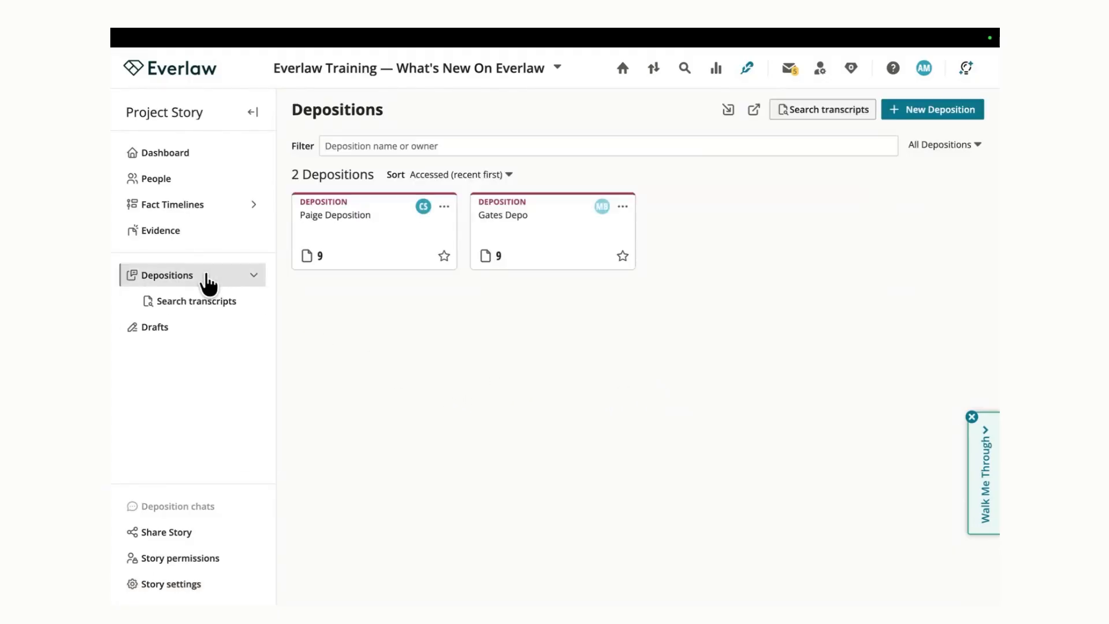
pyautogui.click(362, 249)
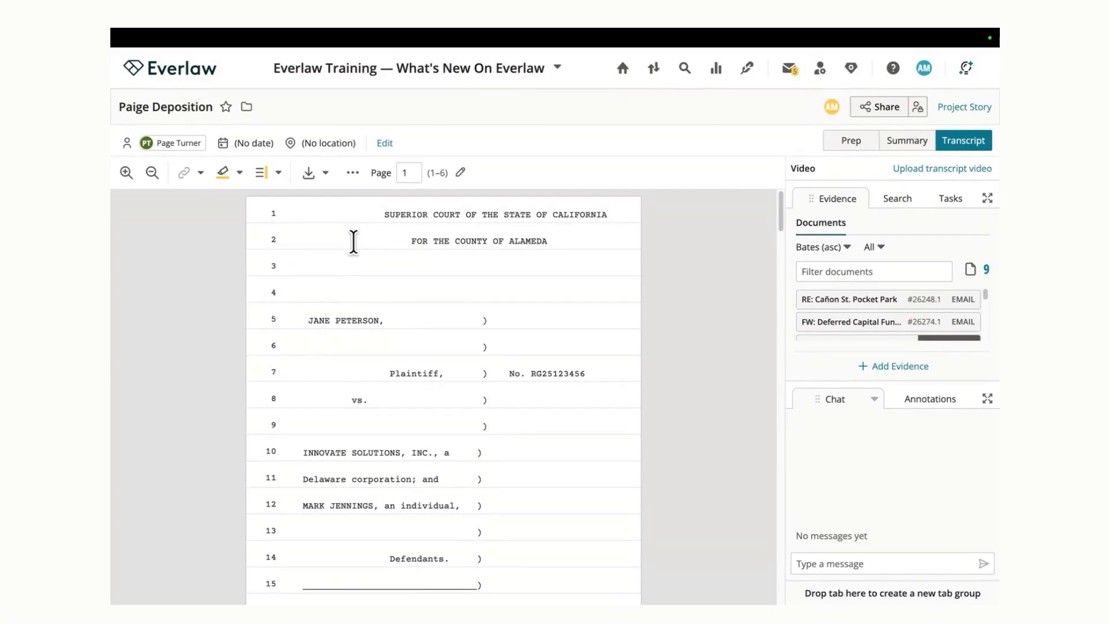
pyautogui.click(280, 173)
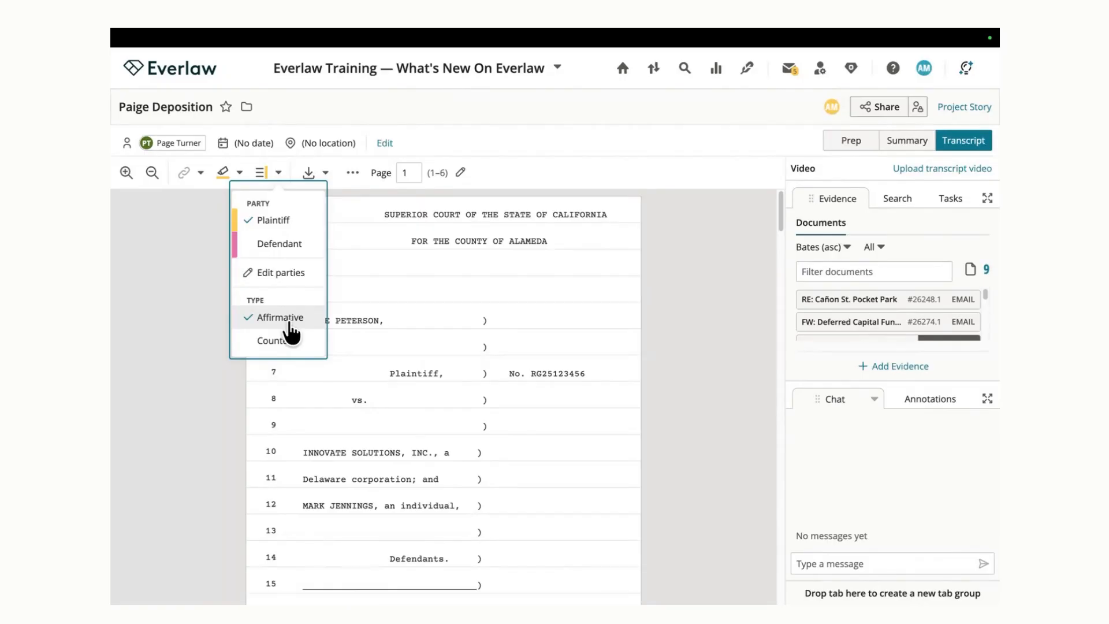
pyautogui.click(261, 177)
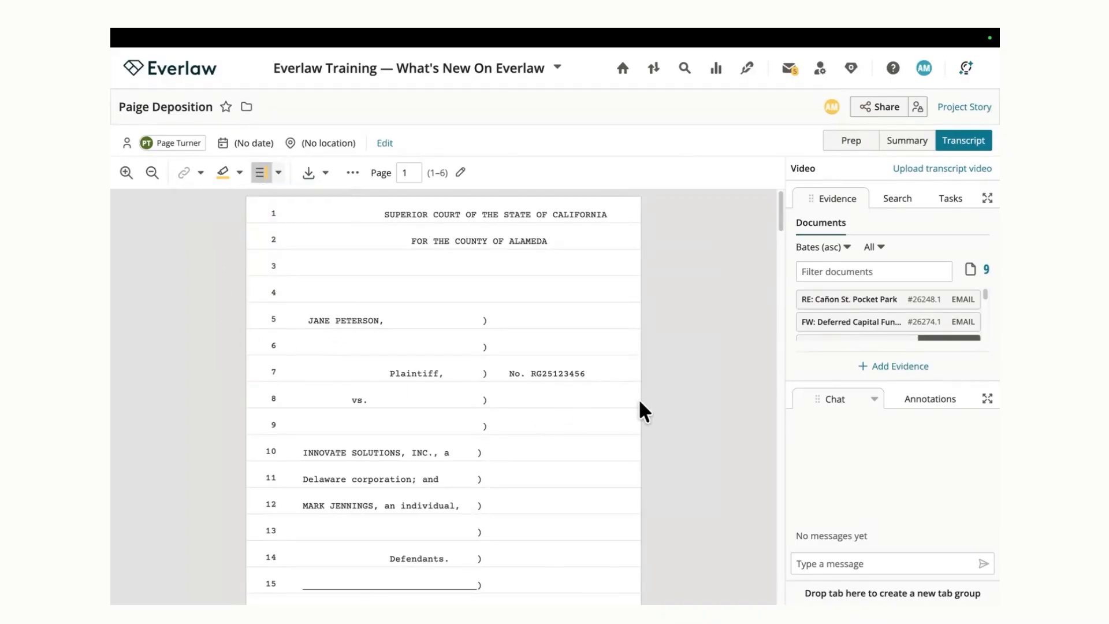
# Step: Designate the answer on page 4, lines 5–7 of the transcript as a Plaintiff affirmative designation
pyautogui.scroll(-4, 640, 401)
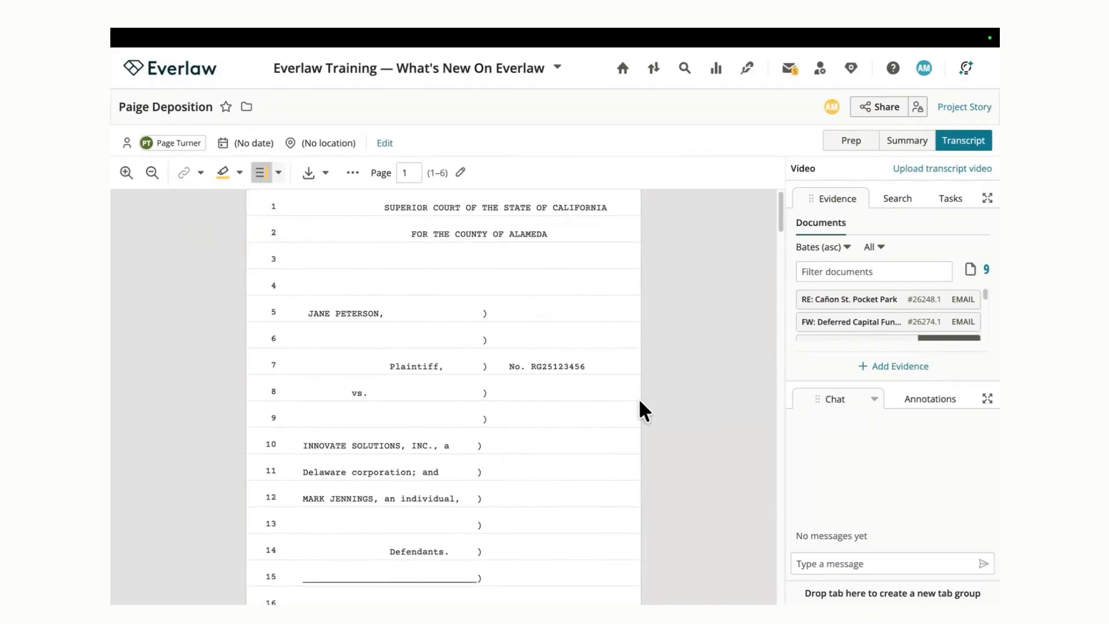
pyautogui.scroll(-14, 640, 402)
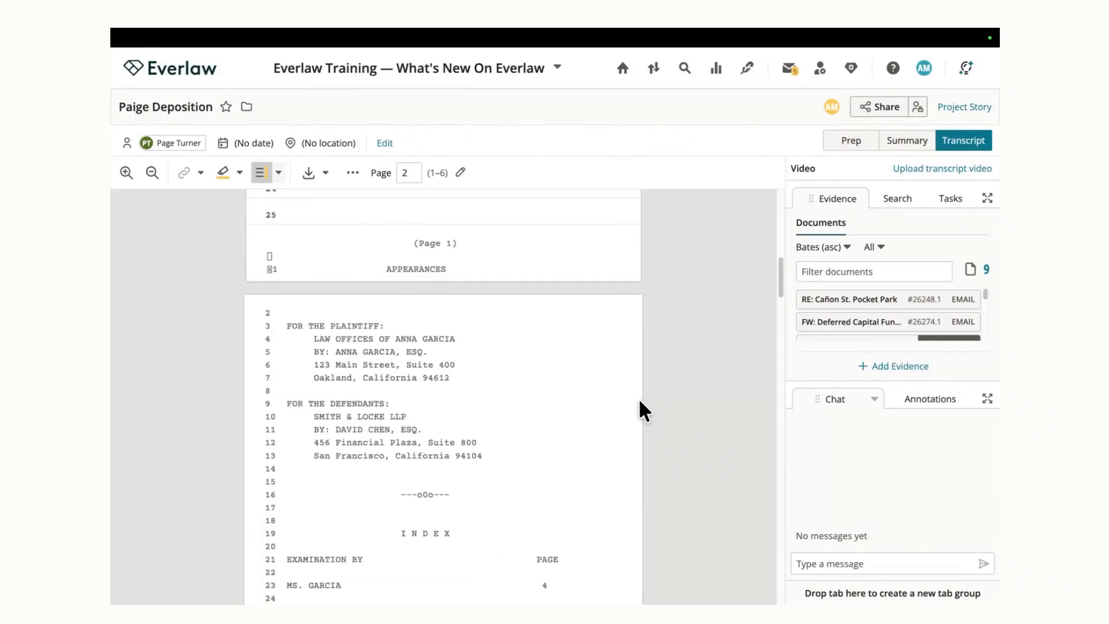
pyautogui.scroll(-8, 640, 402)
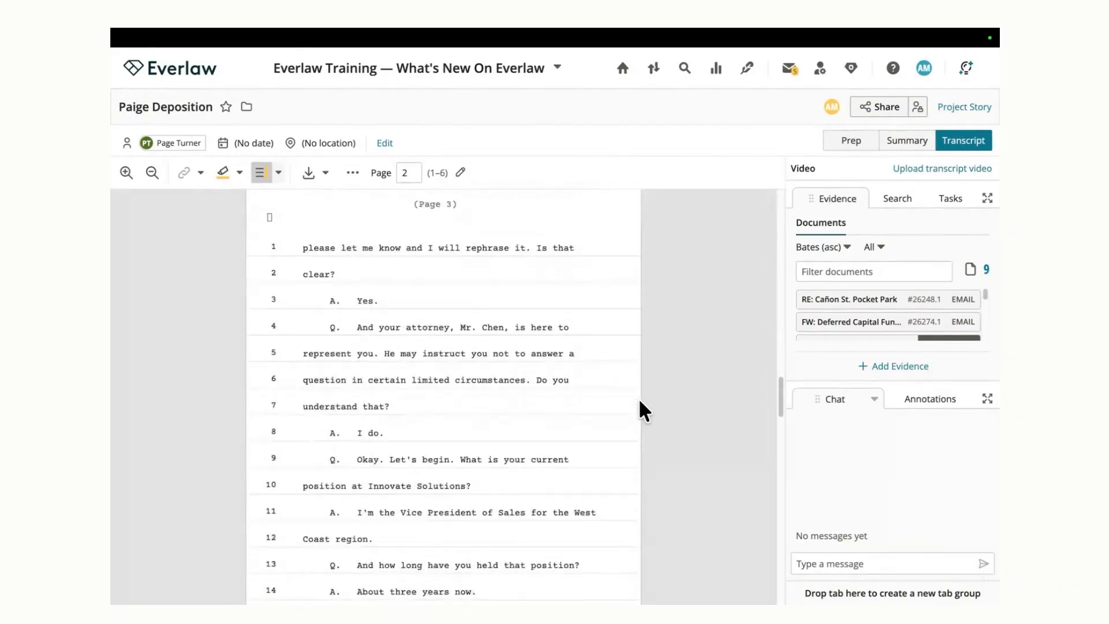
pyautogui.scroll(-12, 640, 401)
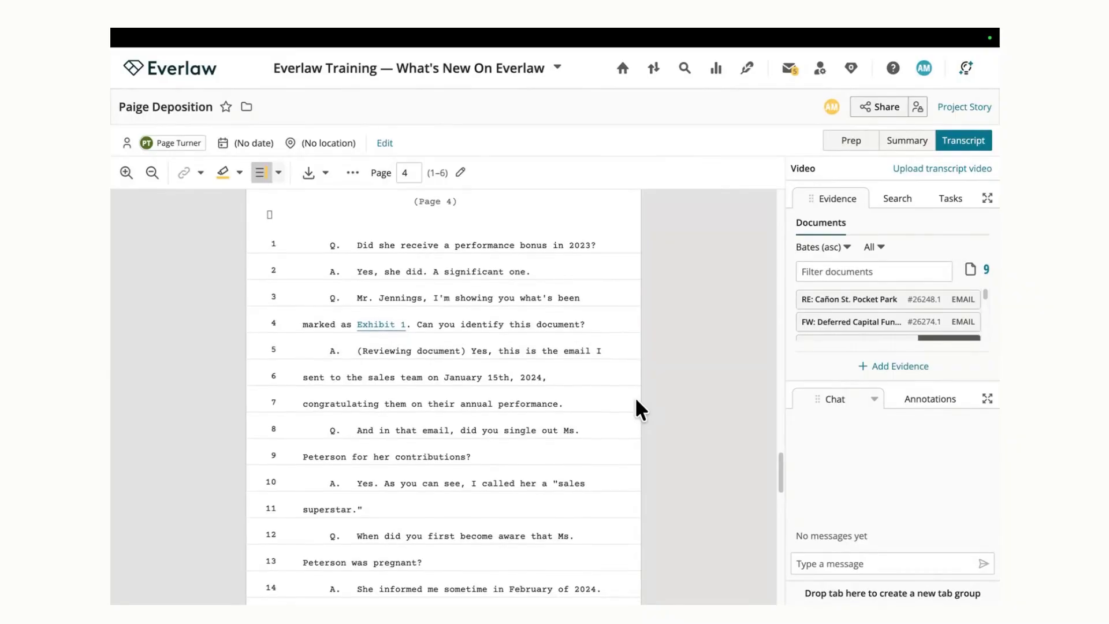
pyautogui.scroll(-1, 636, 397)
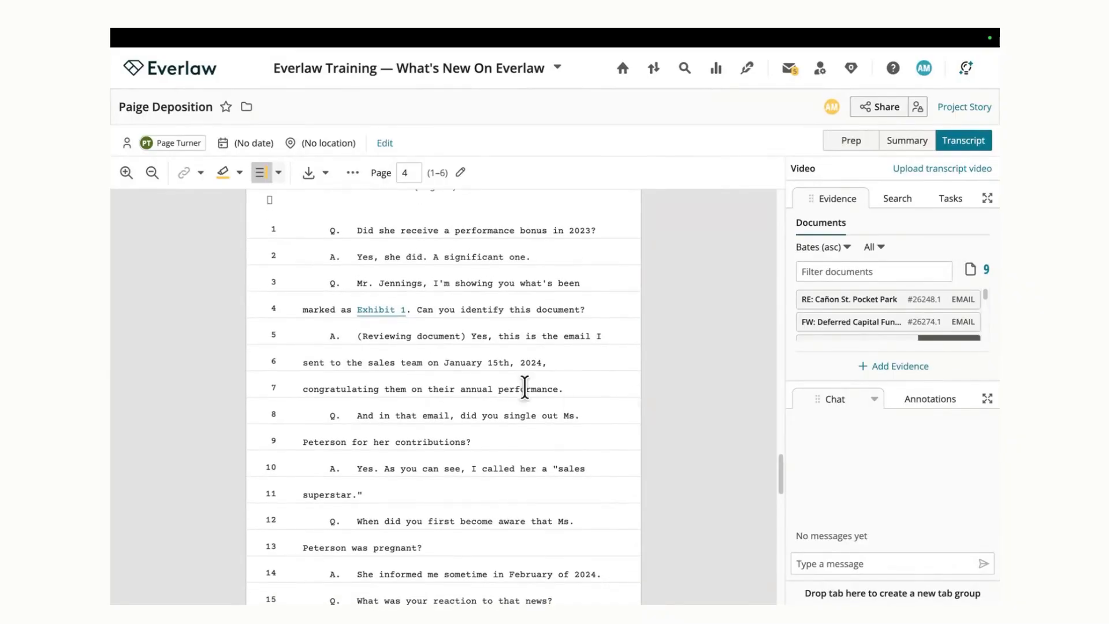
pyautogui.moveTo(354, 335); pyautogui.dragTo(574, 386)
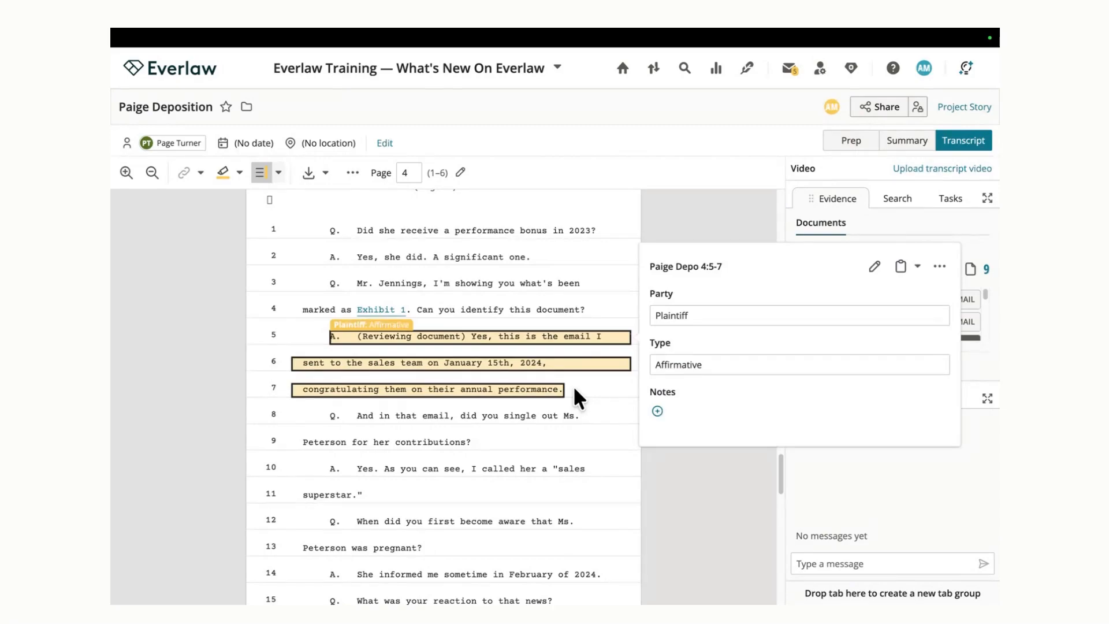
# Step: Review the party and type choices for the designation at 4:5-7, leaving its details without edits
pyautogui.click(724, 315)
pyautogui.click(760, 281)
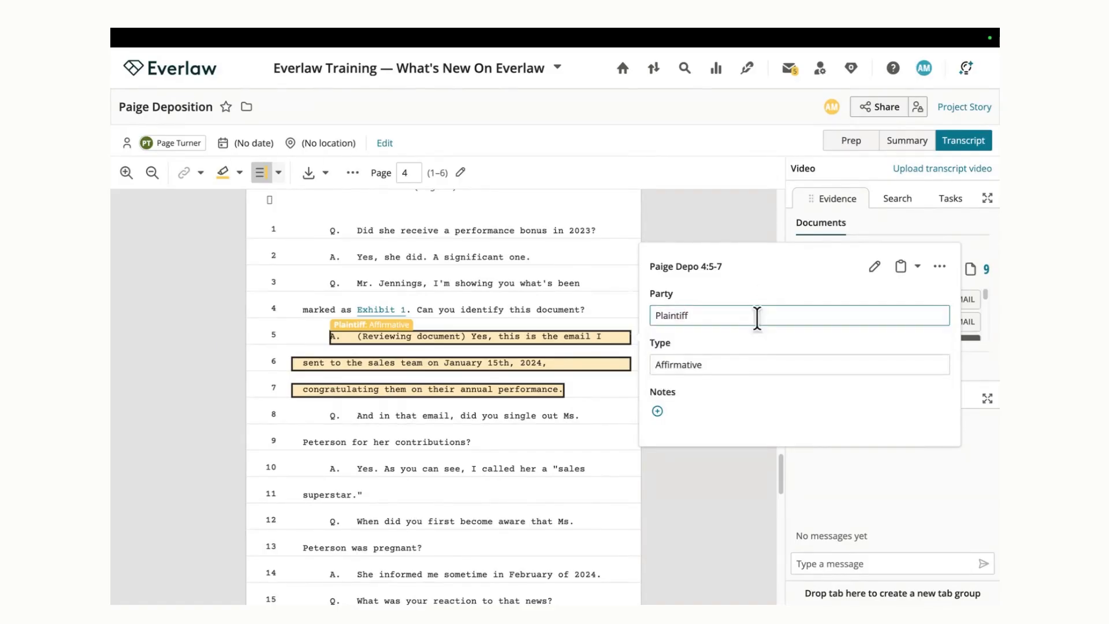
pyautogui.click(754, 361)
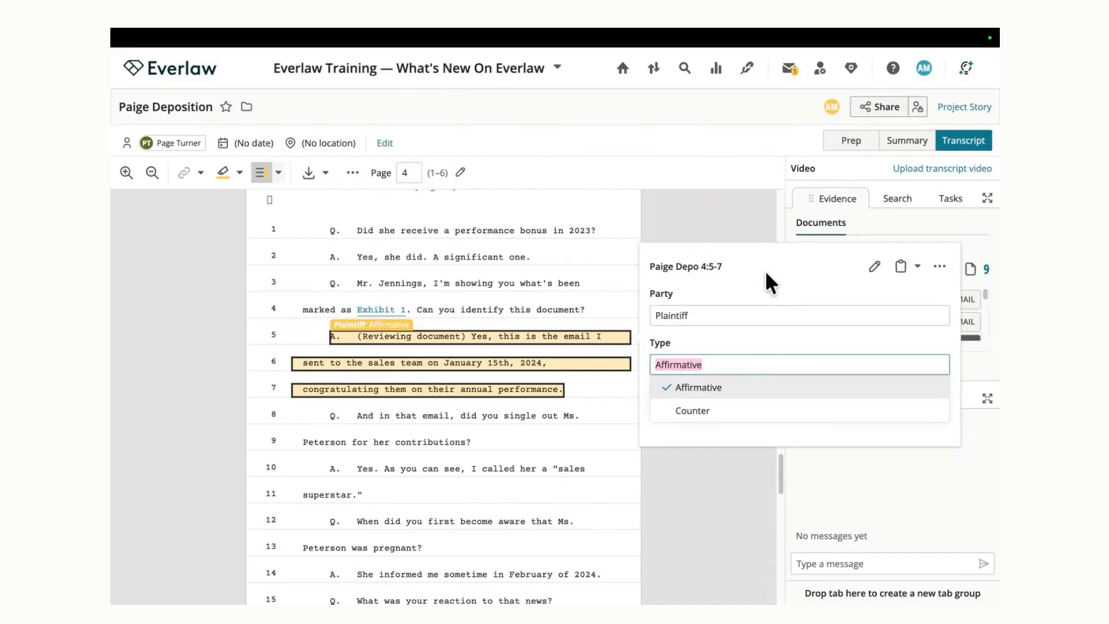
pyautogui.click(764, 288)
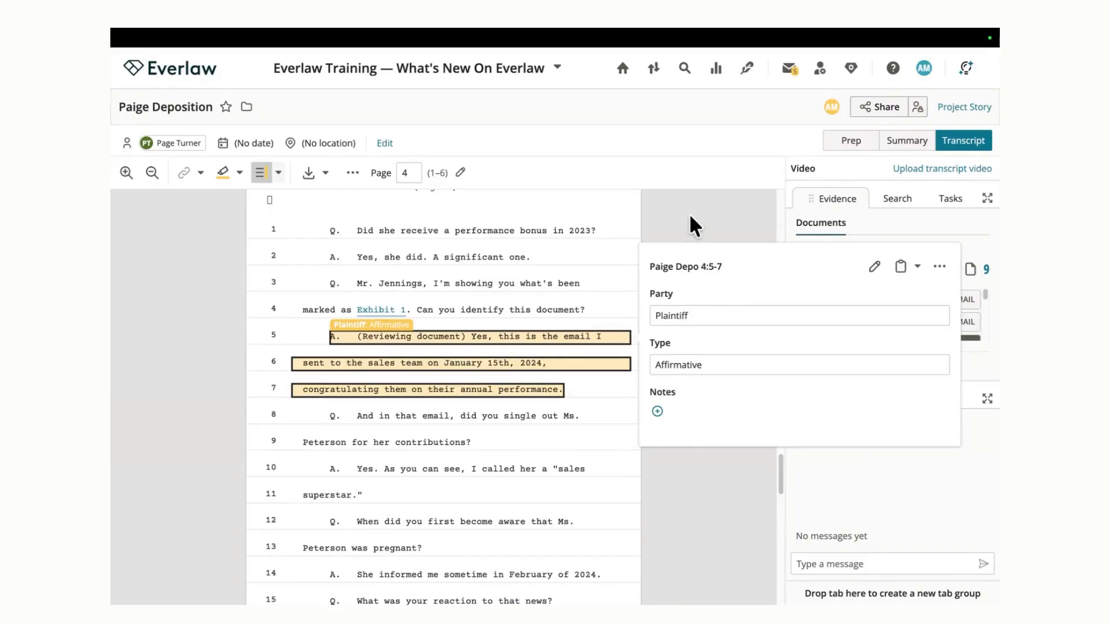
pyautogui.click(684, 179)
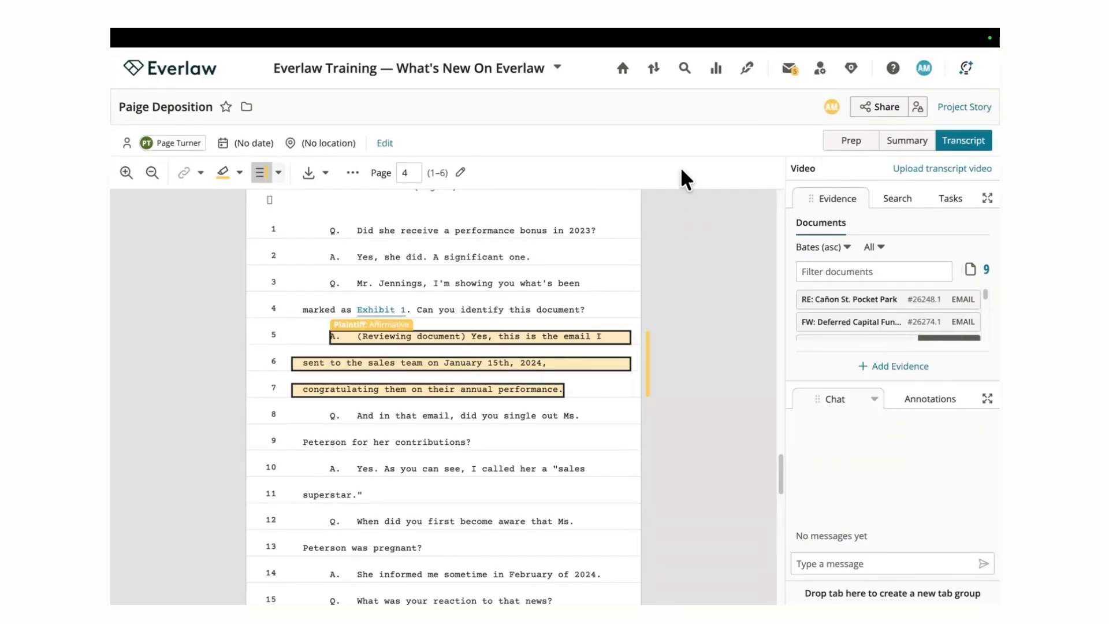
# Step: Review the spreadsheet template and upload options for importing designations into this transcript, and close without importing
pyautogui.click(352, 173)
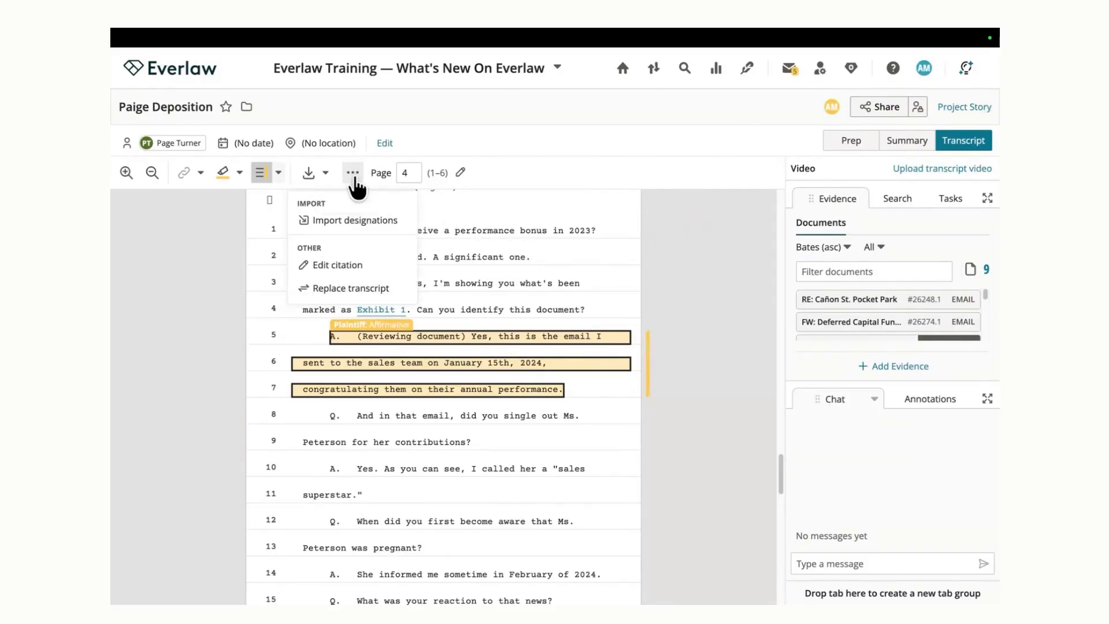
pyautogui.click(399, 224)
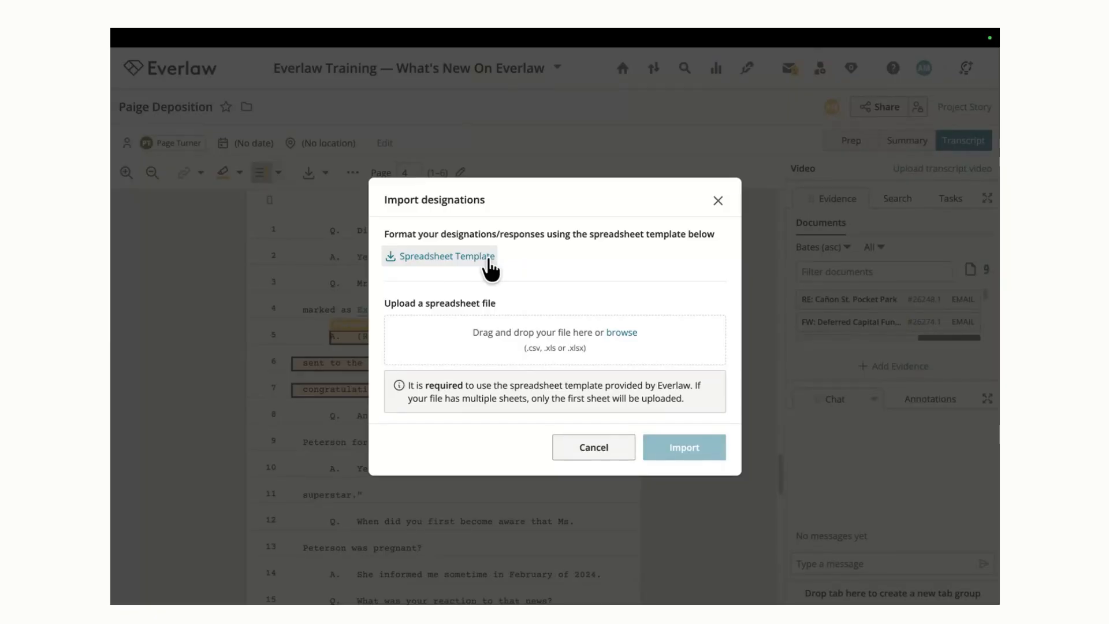
pyautogui.click(718, 201)
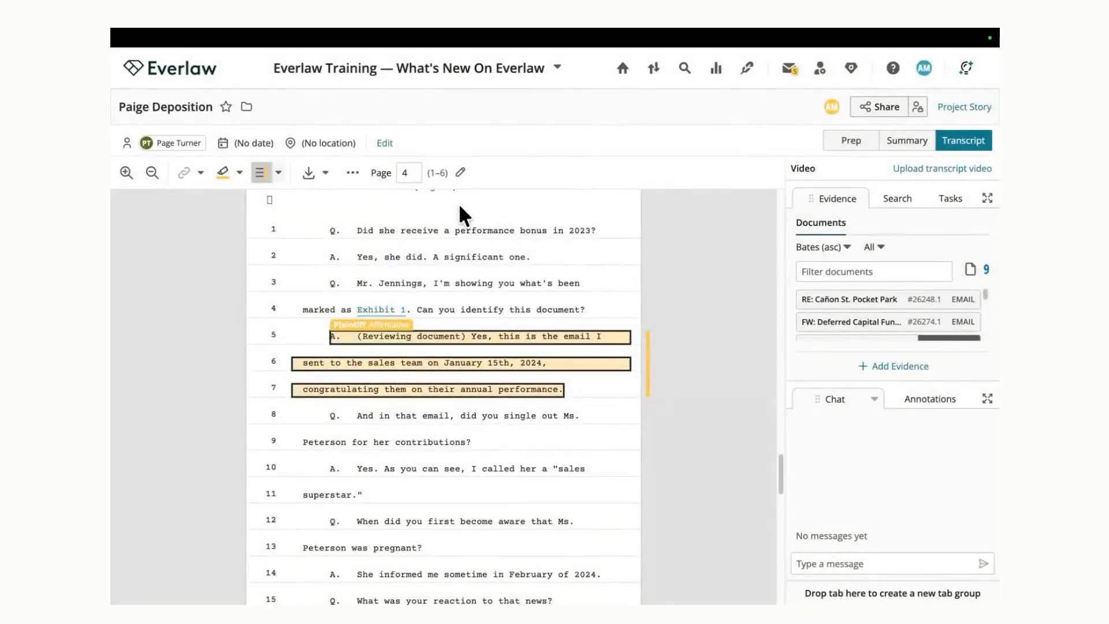
# Step: Review the transcript's annotation export options for designations, including file formats and fields, and close without exporting
pyautogui.click(326, 173)
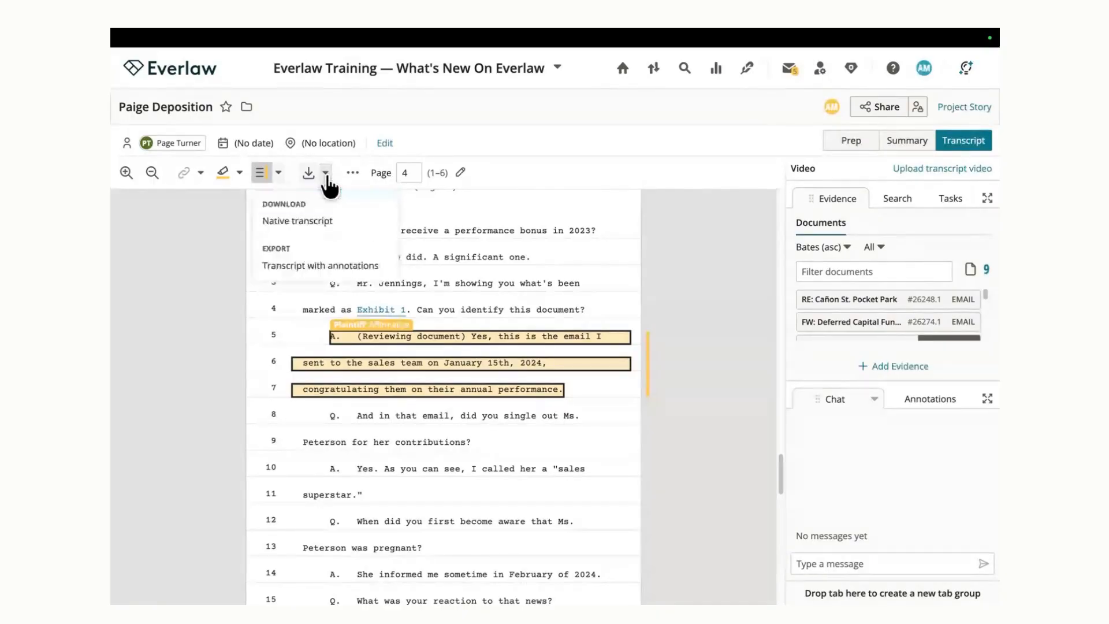
pyautogui.click(375, 272)
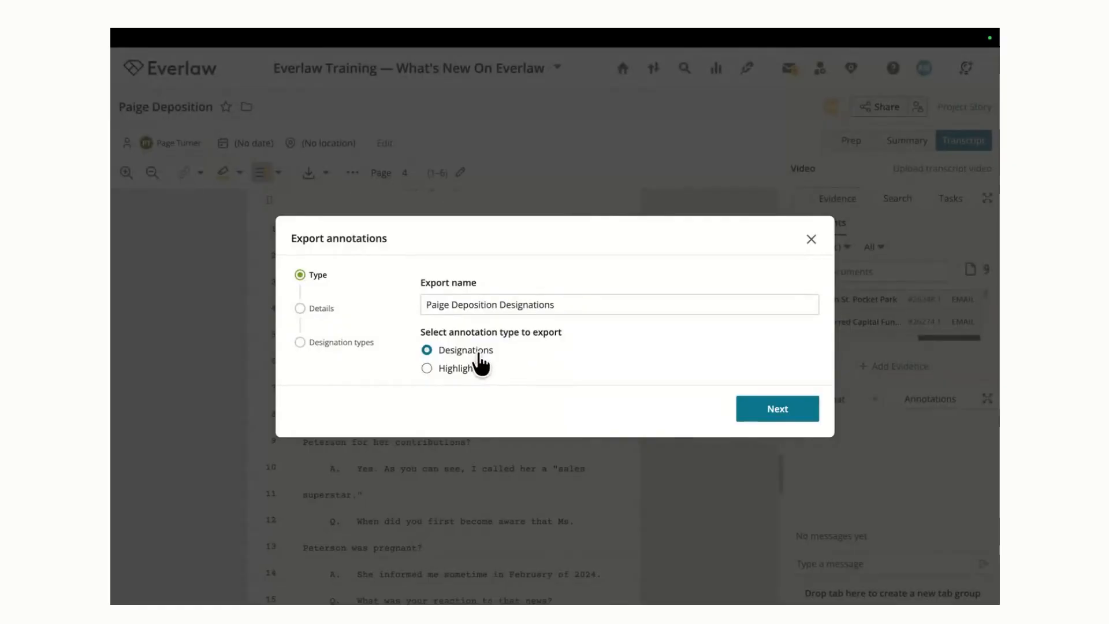
pyautogui.click(804, 413)
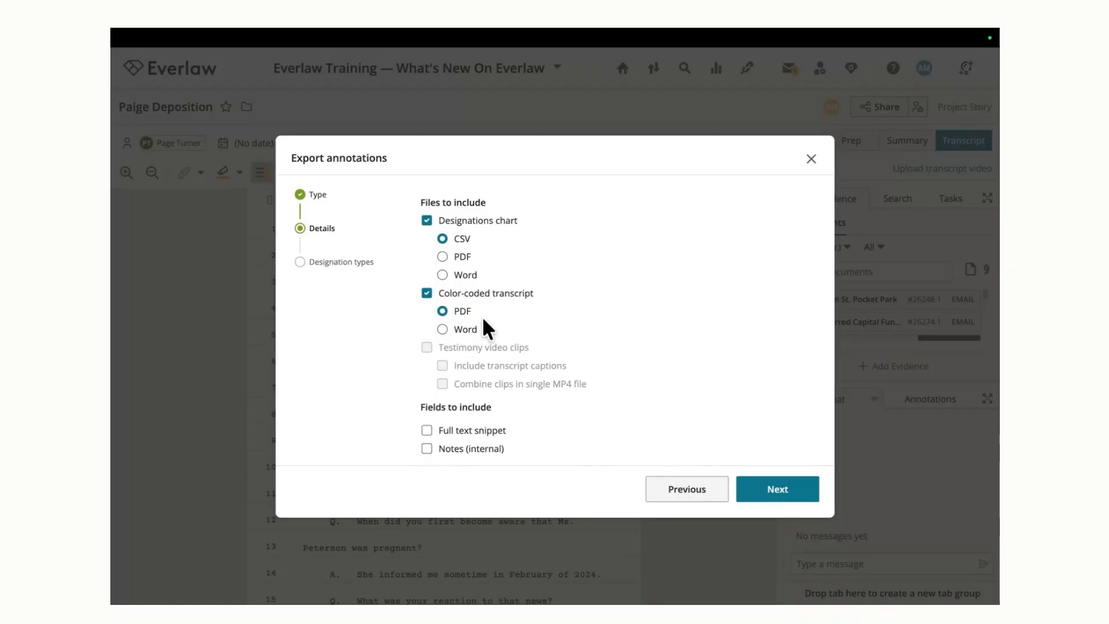
pyautogui.click(810, 160)
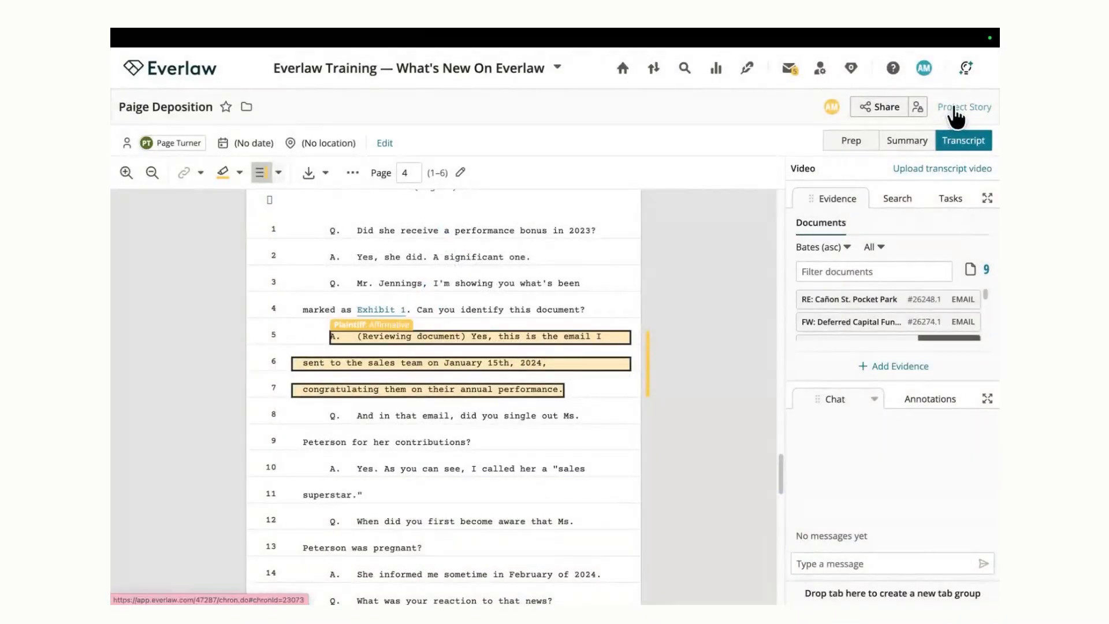
# Step: Return to the Project Story's depositions list and review its designation import options without importing a file
pyautogui.click(954, 108)
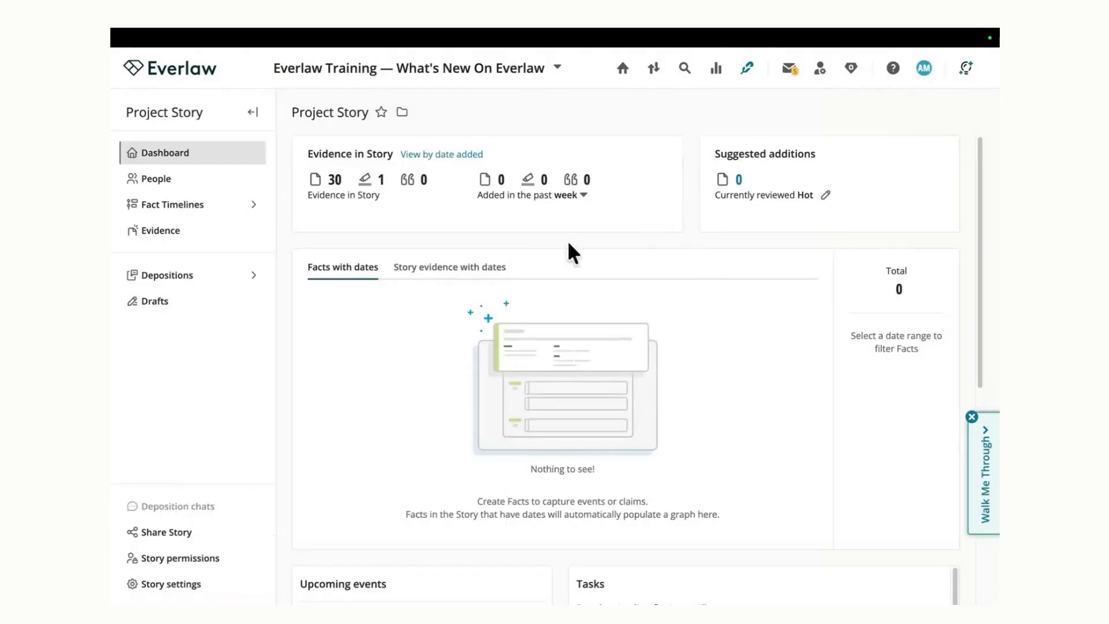
pyautogui.click(235, 278)
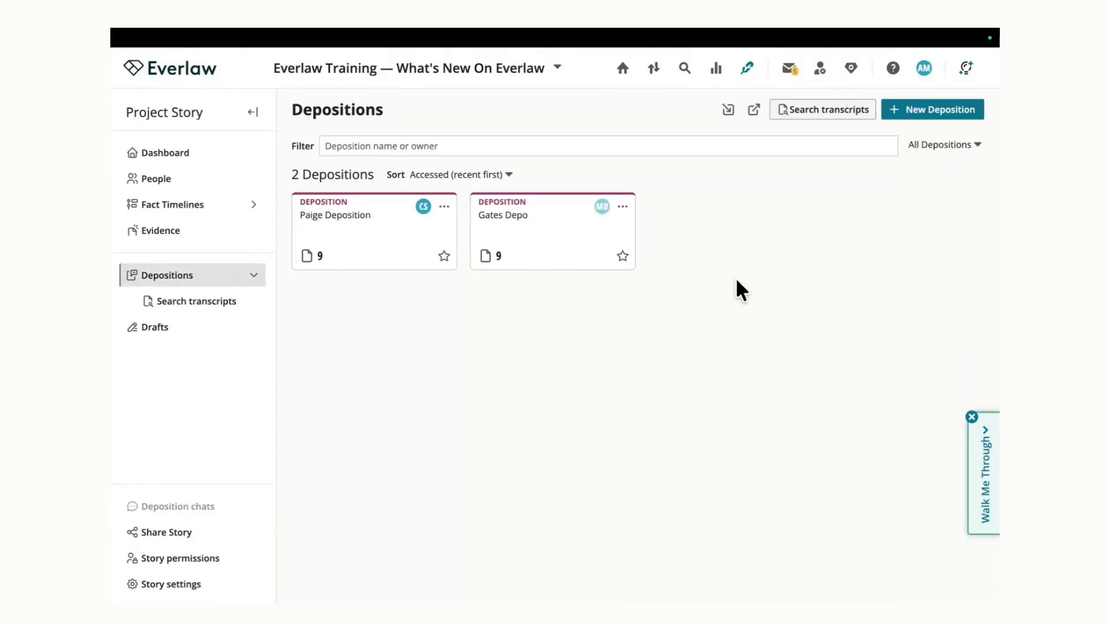
pyautogui.click(730, 113)
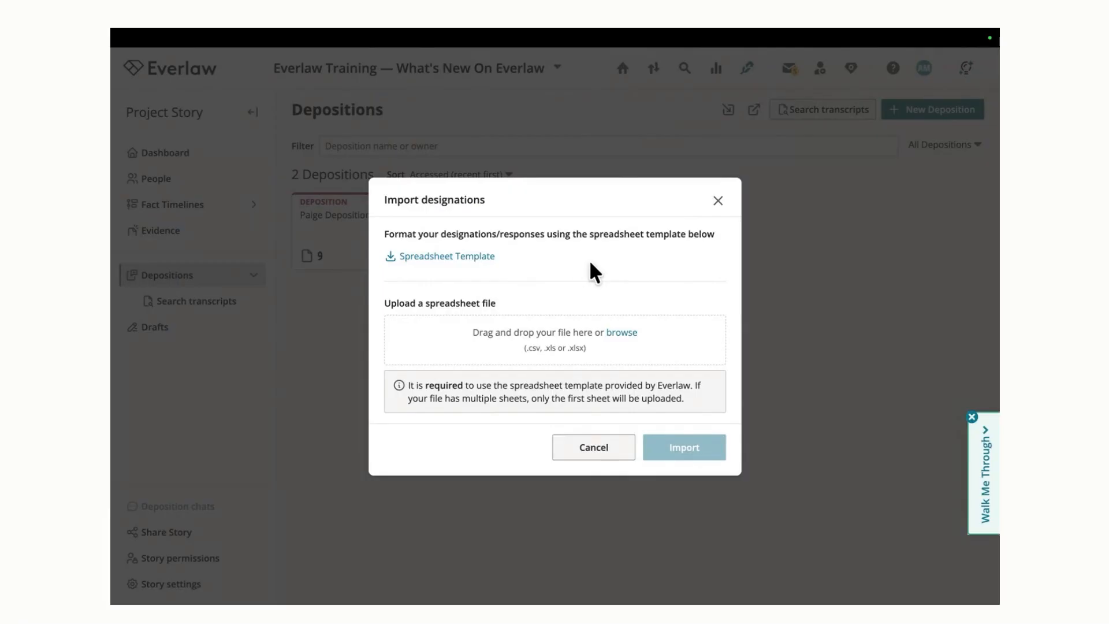
pyautogui.click(720, 207)
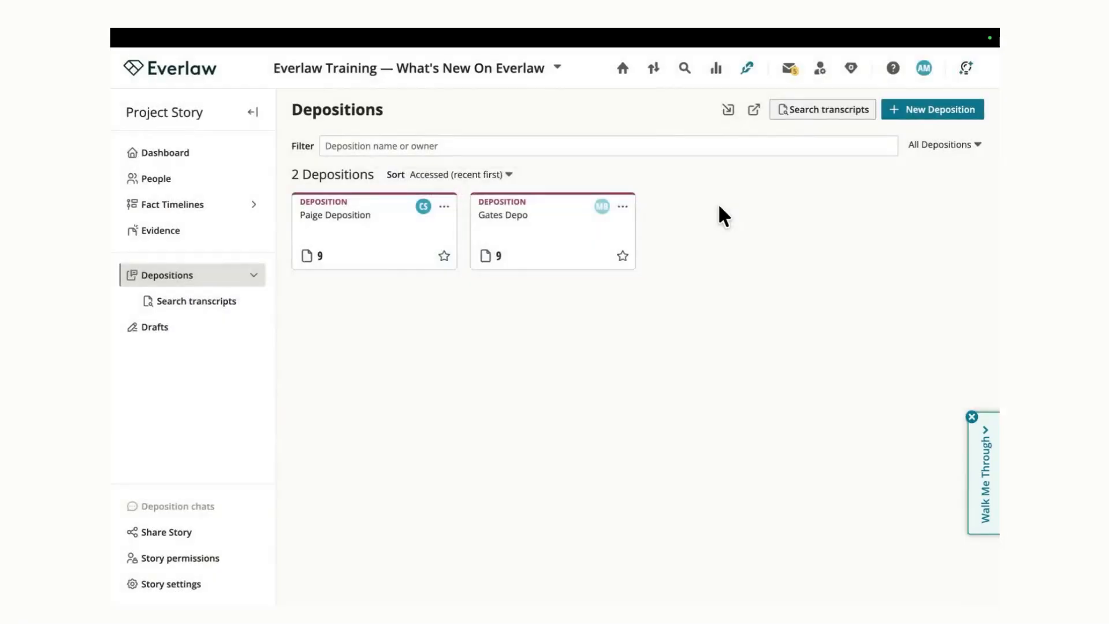
# Step: Review the annotation export setup for designations from all depositions, through the chart details and designation types, and close without exporting
pyautogui.click(753, 113)
pyautogui.click(804, 312)
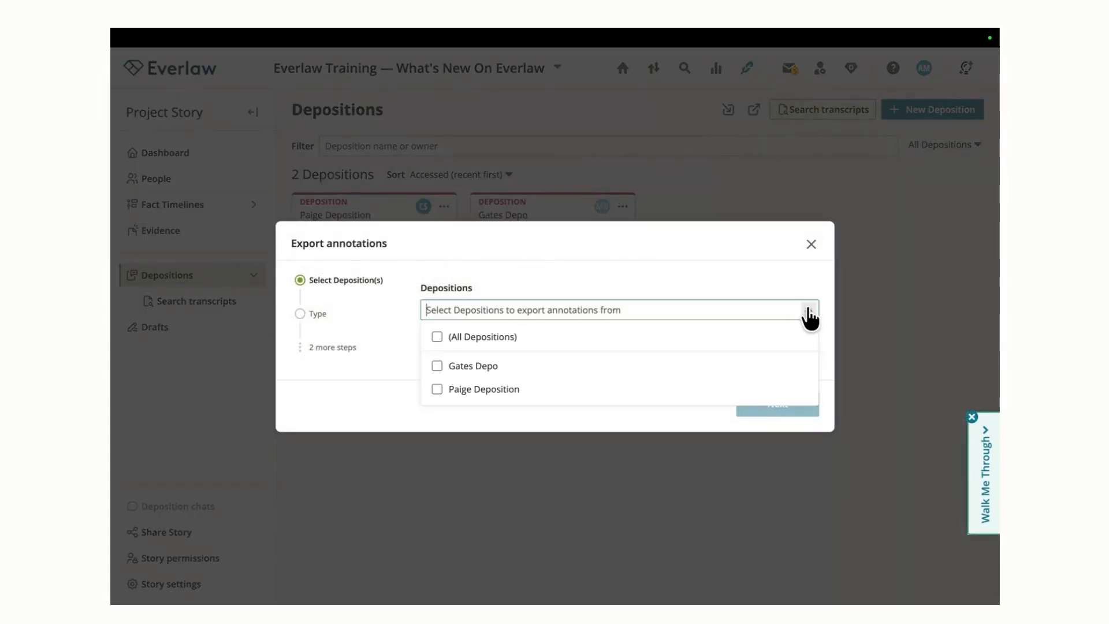
pyautogui.click(770, 344)
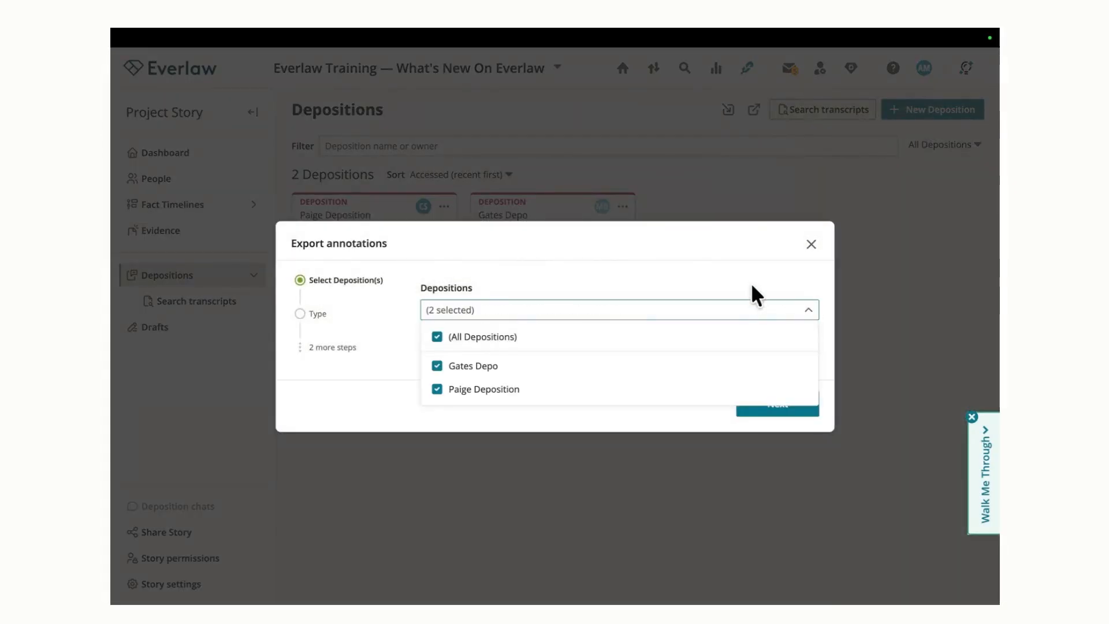
pyautogui.click(751, 289)
pyautogui.click(780, 407)
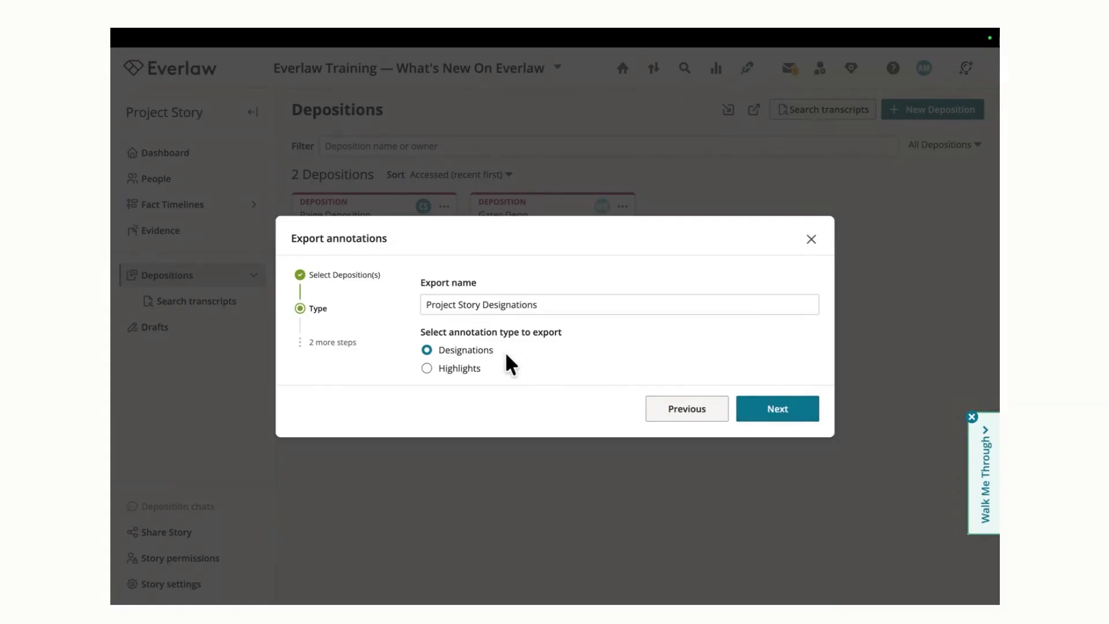
pyautogui.click(777, 412)
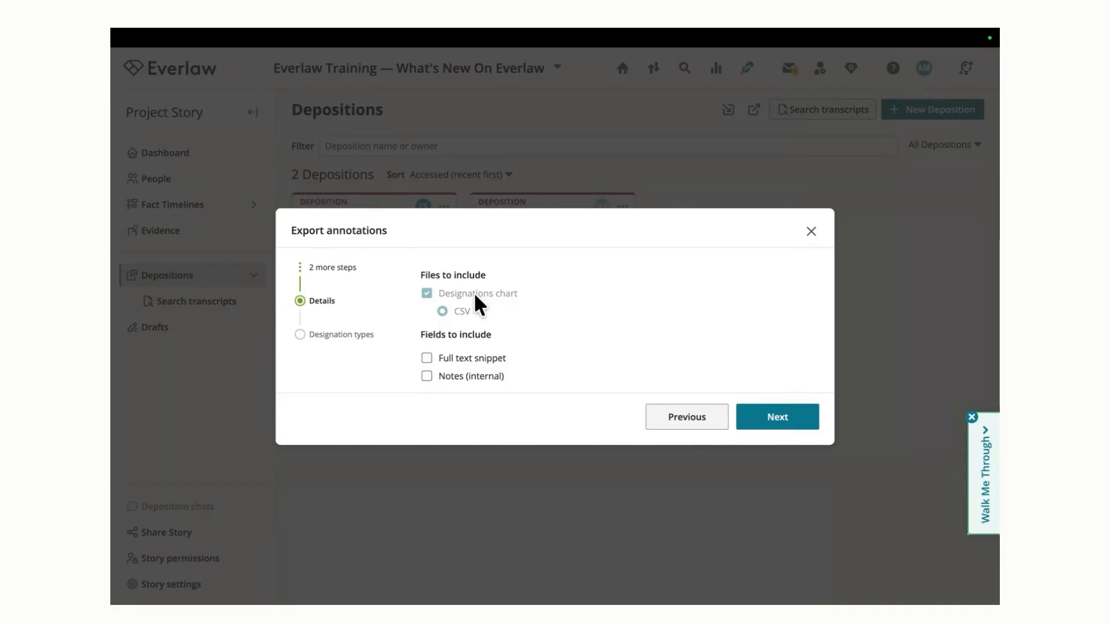
pyautogui.click(780, 420)
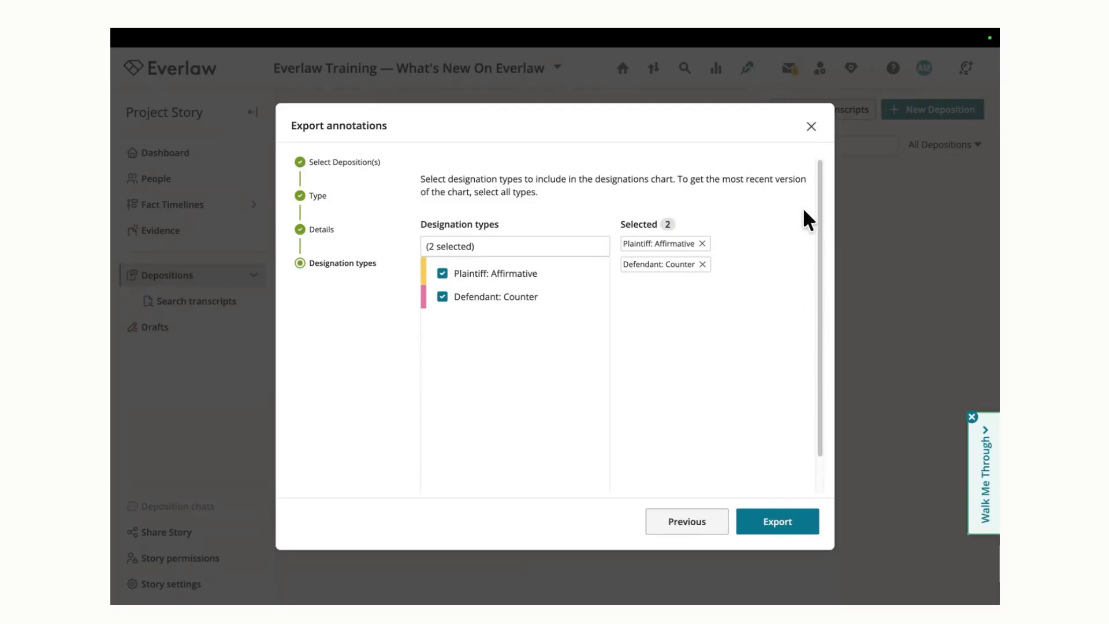
pyautogui.click(810, 125)
# Step: Switch to the Release 131 Training Slides presentation and advance past the Platform Demo slide
pyautogui.moveTo(419, 47)
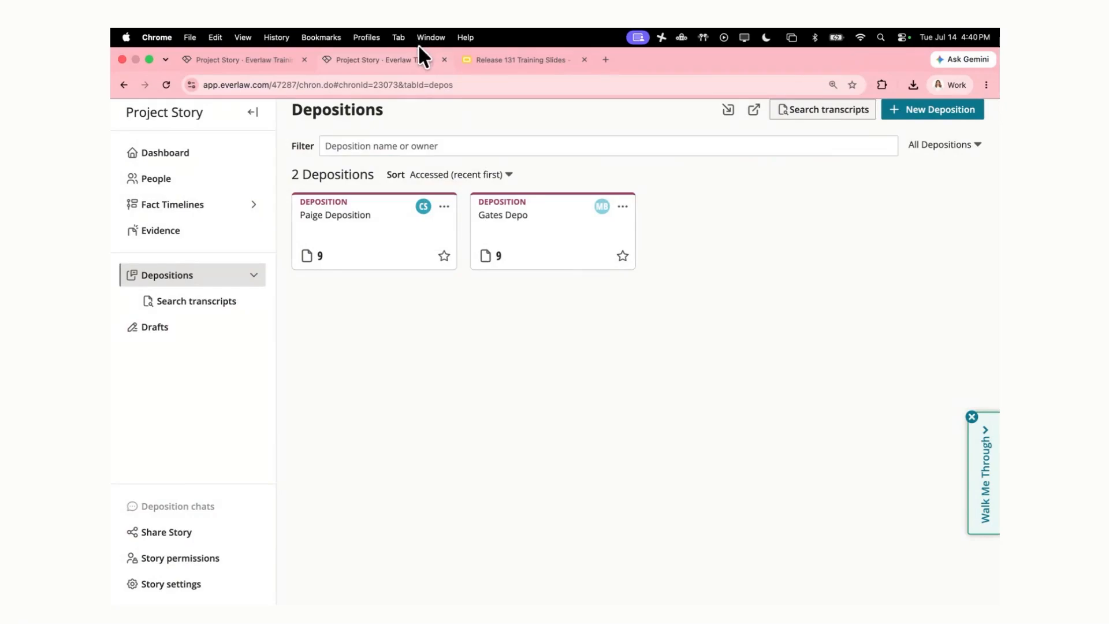
pyautogui.click(498, 60)
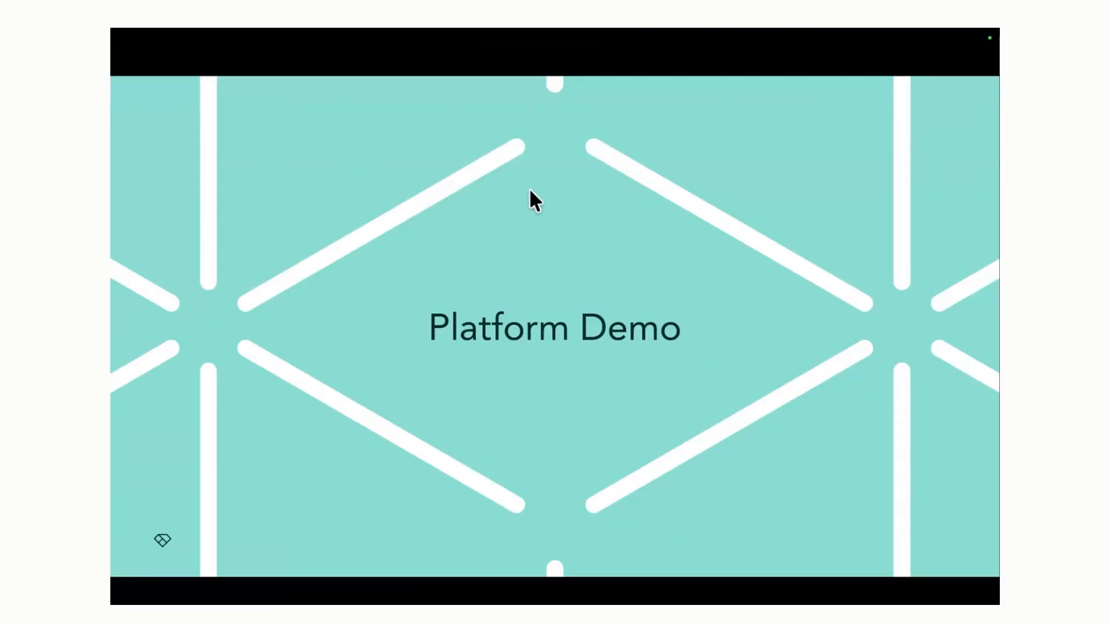
pyautogui.press('Right')
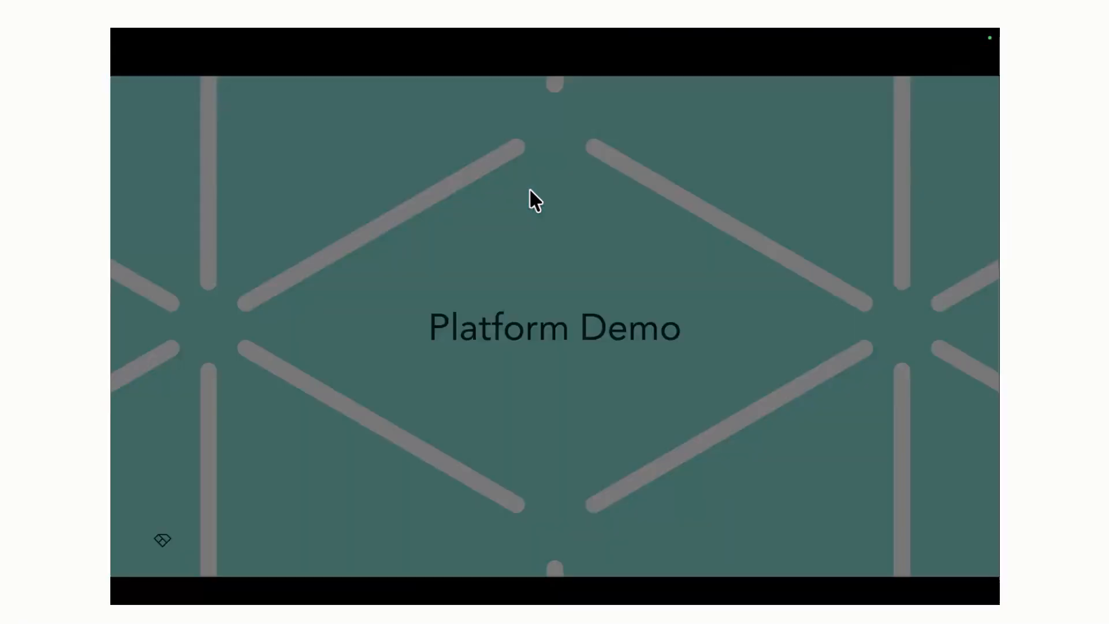